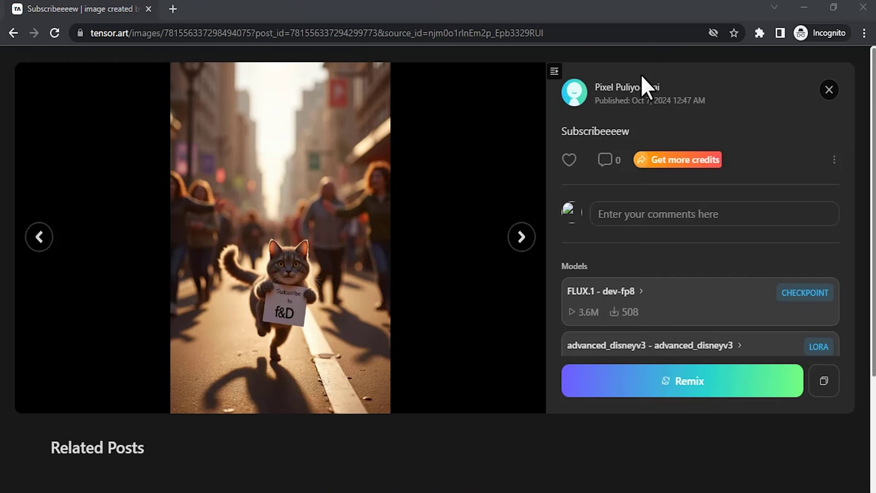
Step: Bring up Tensor.Art's sign-in options to log in for generation credits
{"action": "left_click", "coordinate": [692, 163]}
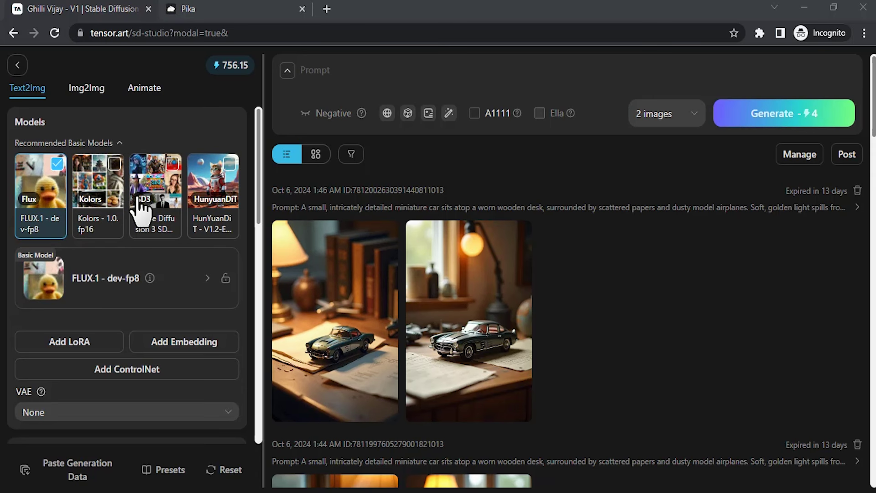
{"action": "mouse_move", "coordinate": [469, 320]}
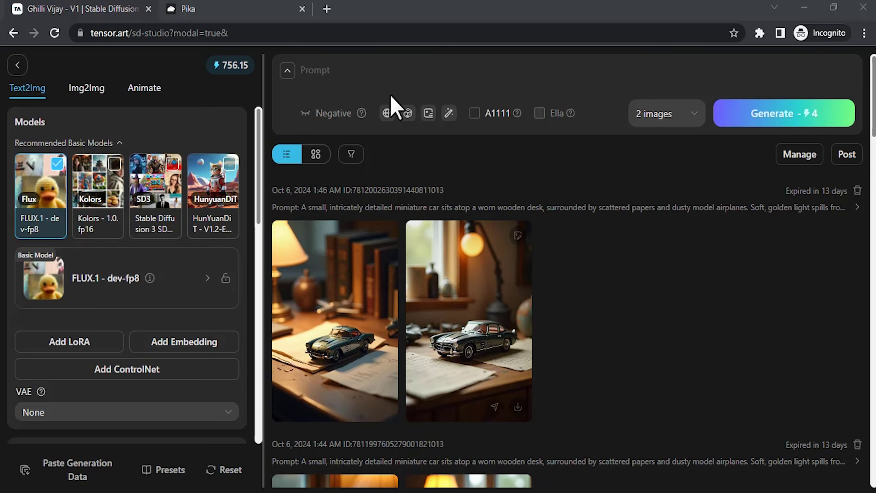
Step: Enter the prompt 'globe in the desk' and expand it with the magic-wand prompt enhancer
{"action": "left_click", "coordinate": [394, 67]}
{"action": "type", "text": "globe in the desk"}
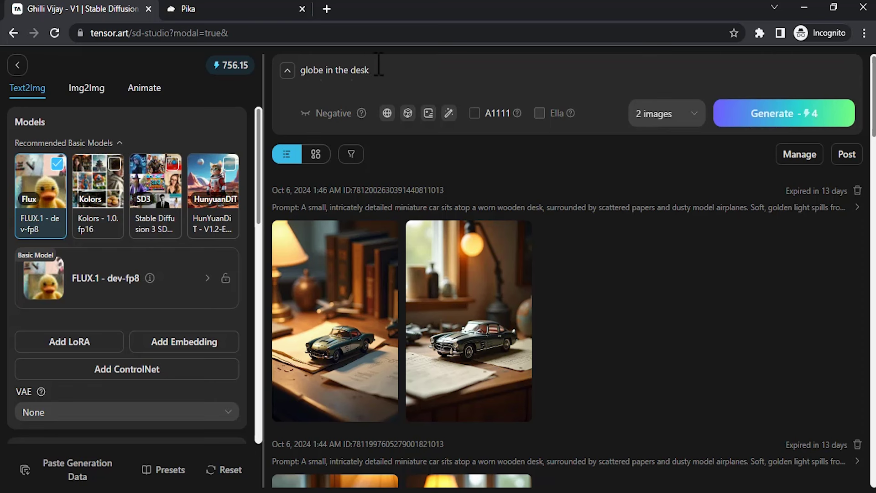
{"action": "left_click_drag", "start_coordinate": [398, 69], "coordinate": [292, 75]}
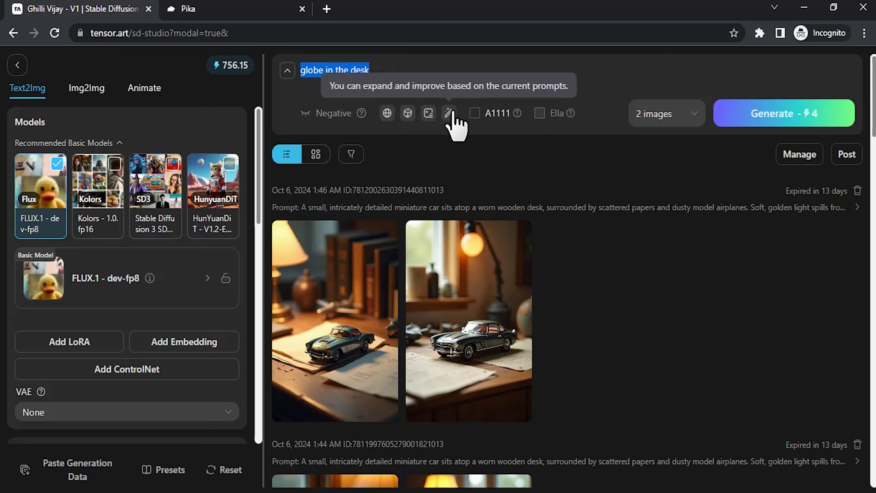
{"action": "left_click", "coordinate": [451, 115]}
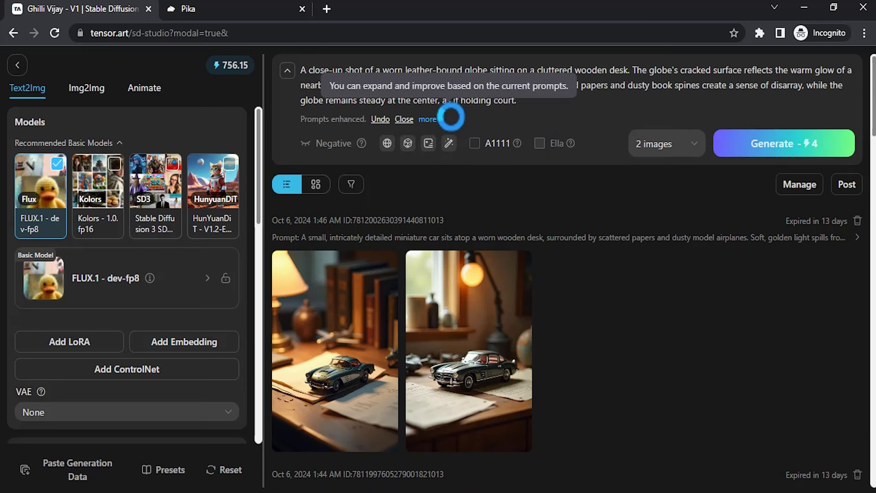
Step: Generate two globe images and download the second one as a PNG
{"action": "left_click", "coordinate": [768, 149]}
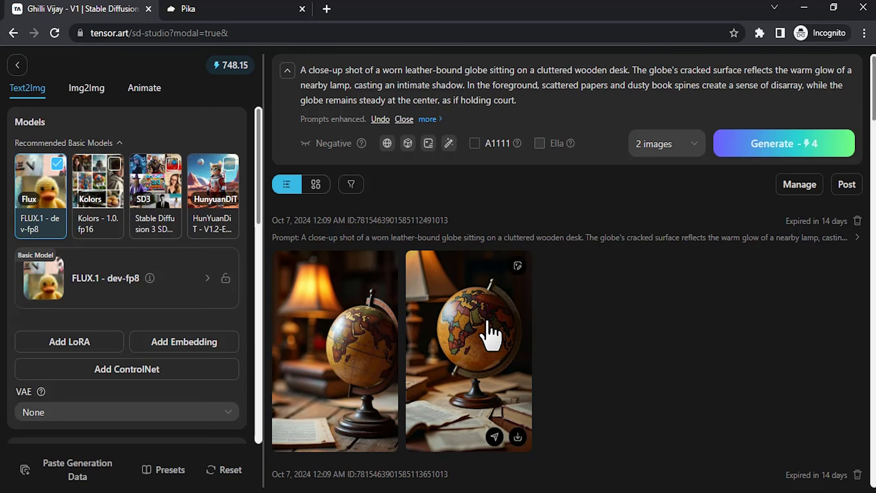
{"action": "left_click", "coordinate": [489, 337]}
{"action": "mouse_move", "coordinate": [310, 342]}
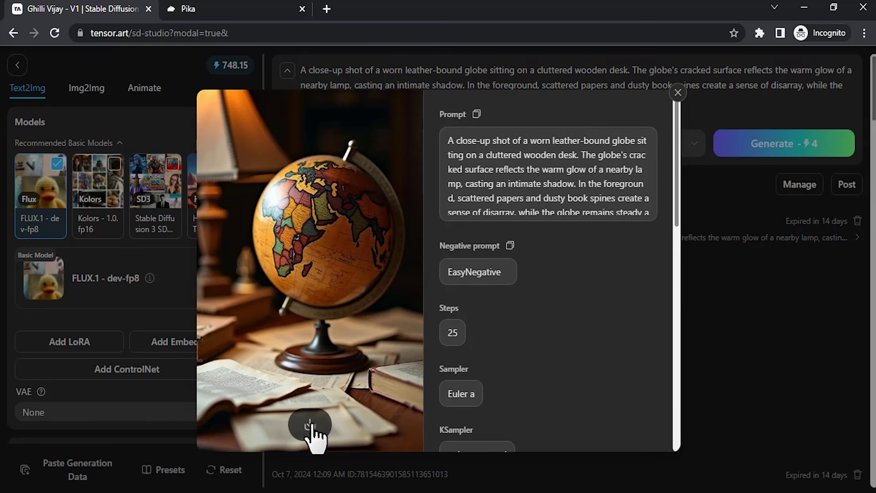
{"action": "left_click", "coordinate": [310, 425]}
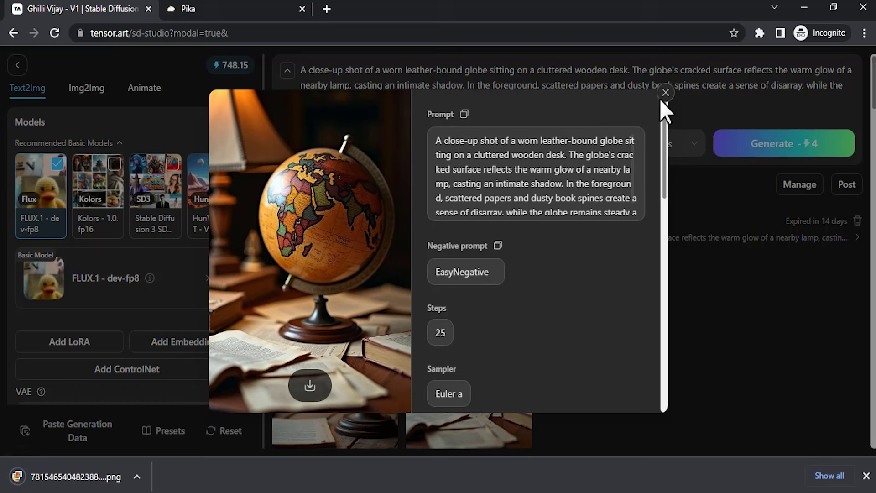
{"action": "left_click", "coordinate": [665, 93]}
{"action": "left_click", "coordinate": [867, 476]}
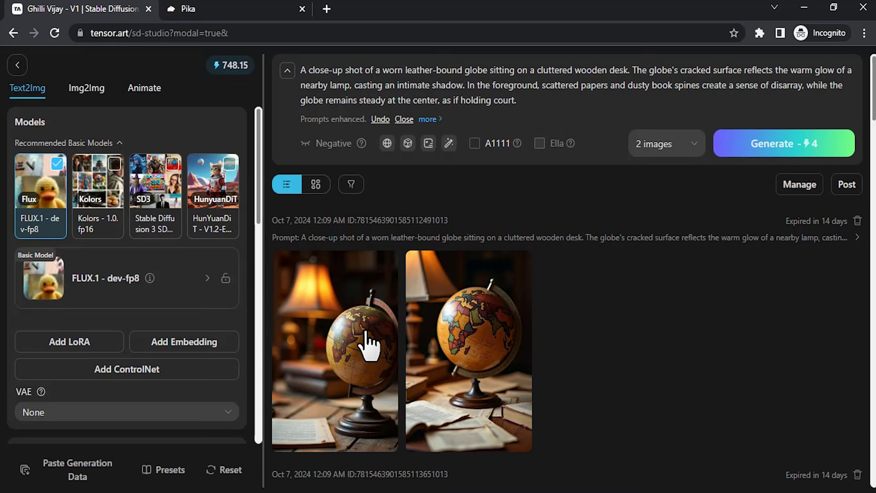
Step: Start Pika from its Try Pika page and log in with Google
{"action": "left_click", "coordinate": [237, 10]}
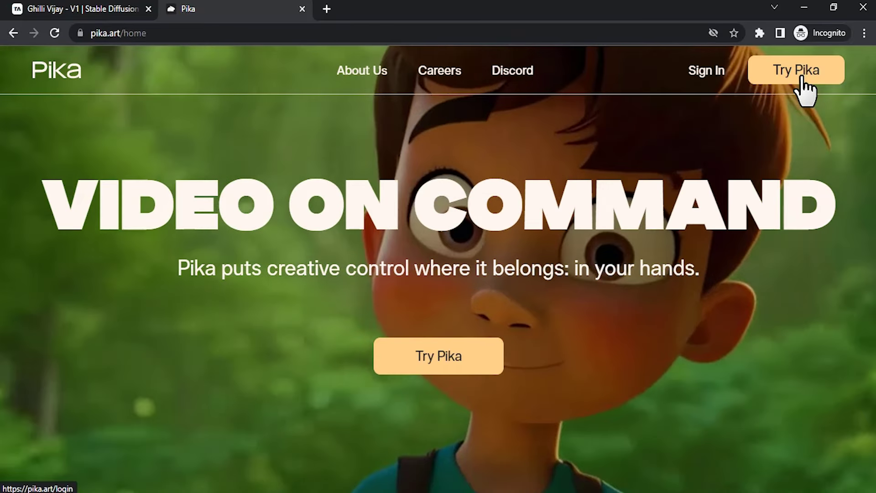
{"action": "left_click", "coordinate": [802, 81]}
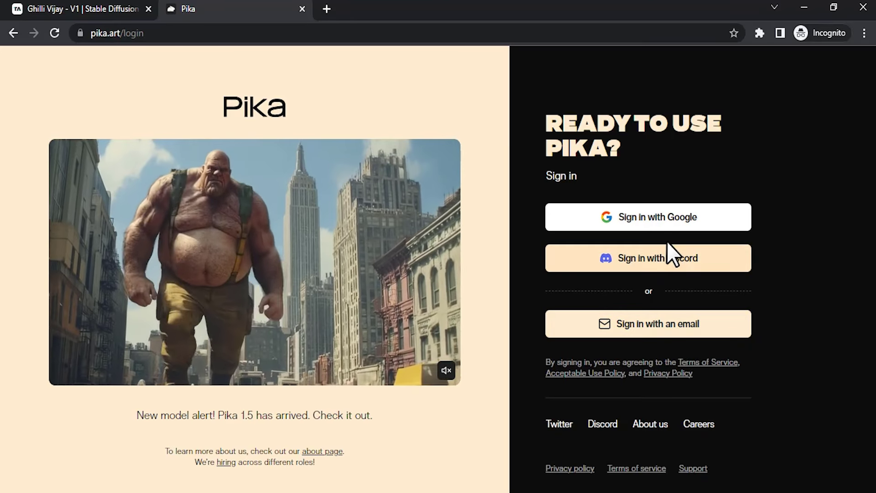
{"action": "left_click", "coordinate": [673, 224]}
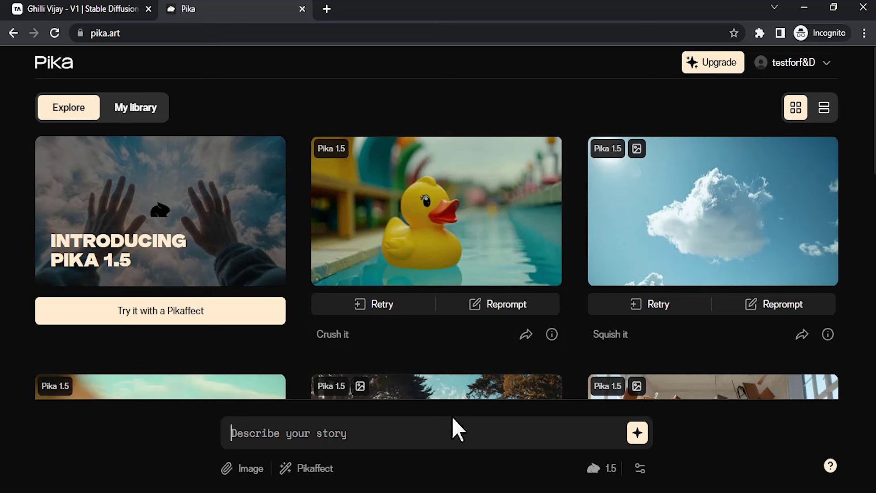
Step: Attach the downloaded globe image and apply the Cake-ify it Pikaffect as the prompt
{"action": "left_click", "coordinate": [298, 420]}
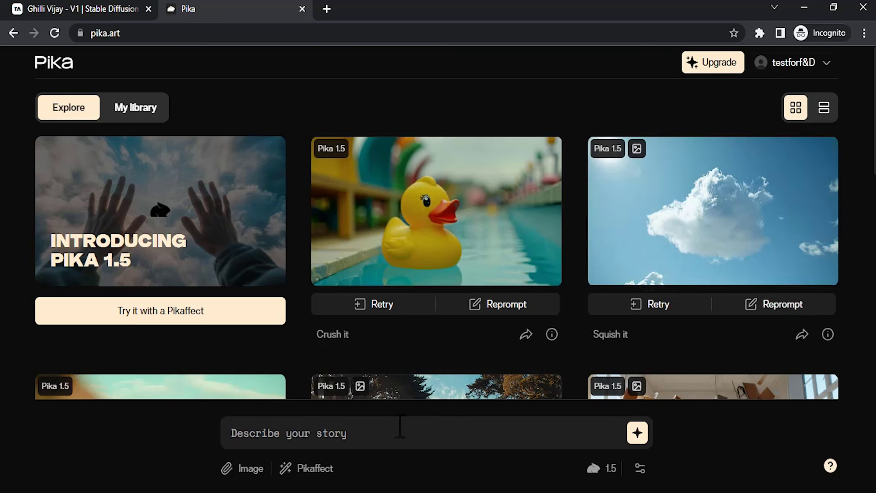
{"action": "left_click", "coordinate": [254, 472]}
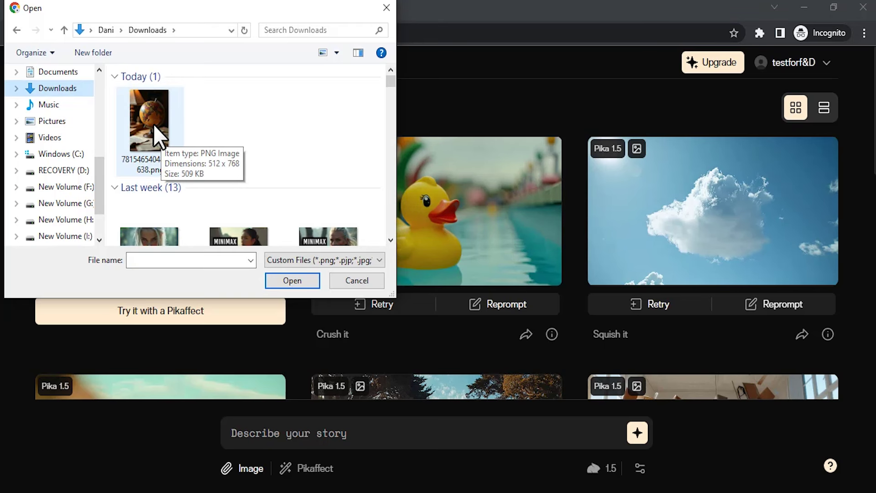
{"action": "double_click", "coordinate": [152, 123]}
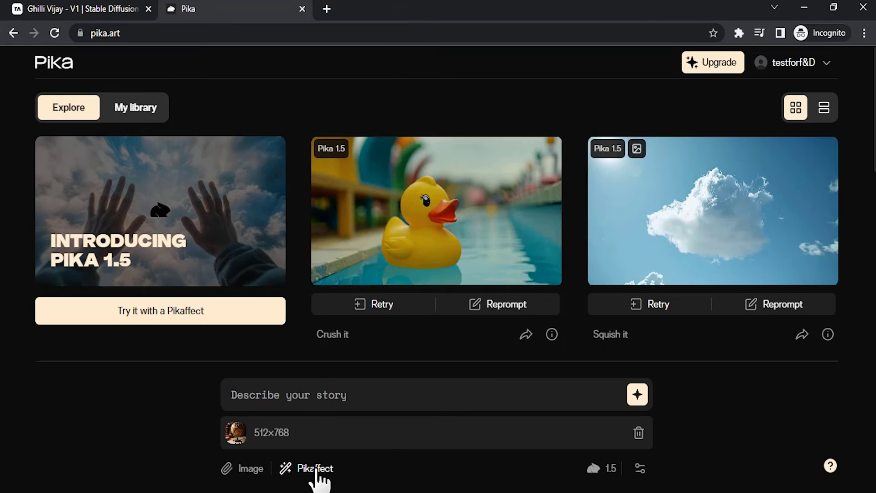
{"action": "left_click", "coordinate": [315, 470]}
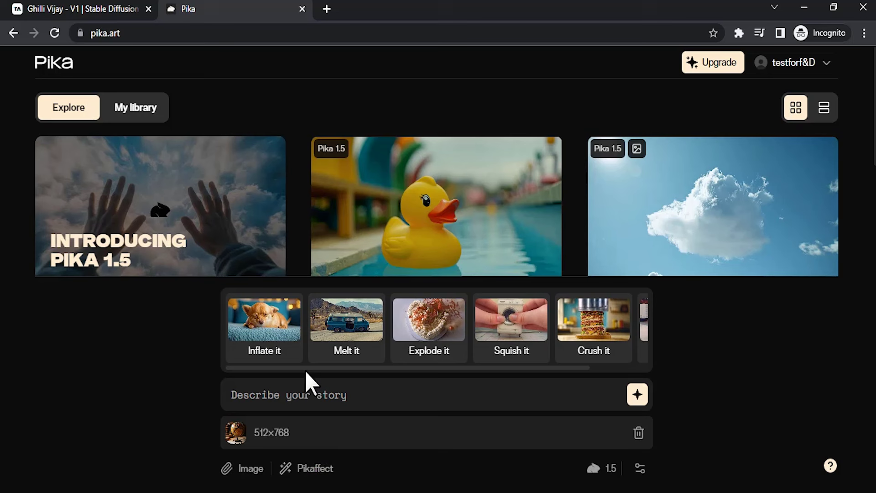
{"action": "mouse_move", "coordinate": [305, 370]}
{"action": "left_mouse_down"}
{"action": "mouse_move", "coordinate": [397, 372]}
{"action": "mouse_move", "coordinate": [294, 372]}
{"action": "left_mouse_up"}
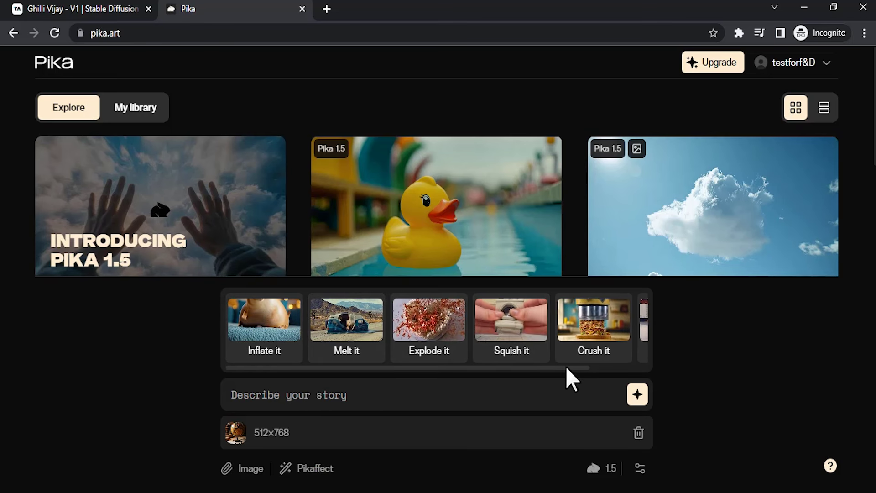
{"action": "left_click_drag", "start_coordinate": [566, 367], "coordinate": [627, 368]}
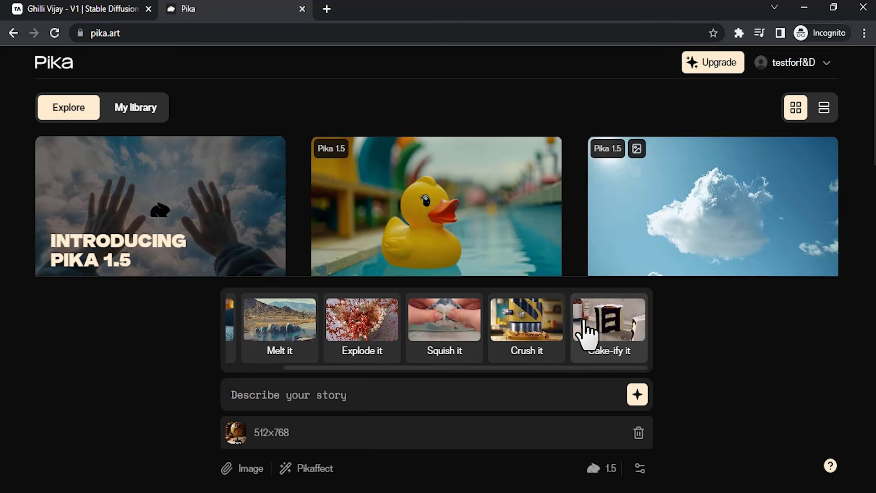
{"action": "left_click", "coordinate": [623, 334]}
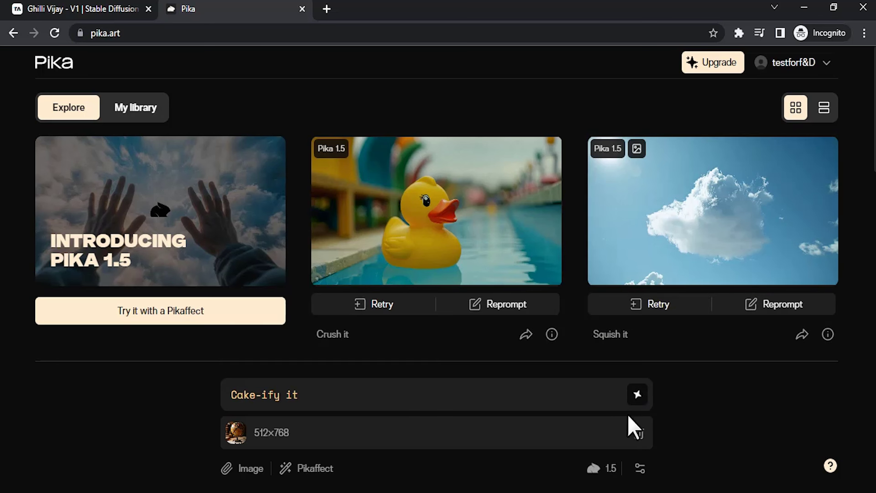
Step: Launch the Cake-ify it generation, then enlarge and close the Crush it and Squish it videos
{"action": "left_click", "coordinate": [628, 415]}
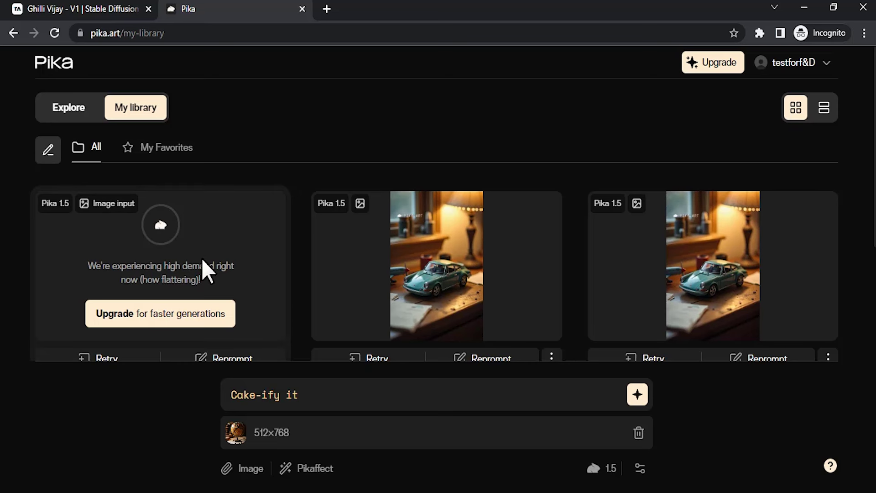
{"action": "scroll", "coordinate": [477, 290], "scroll_direction": "down", "scroll_amount": 1}
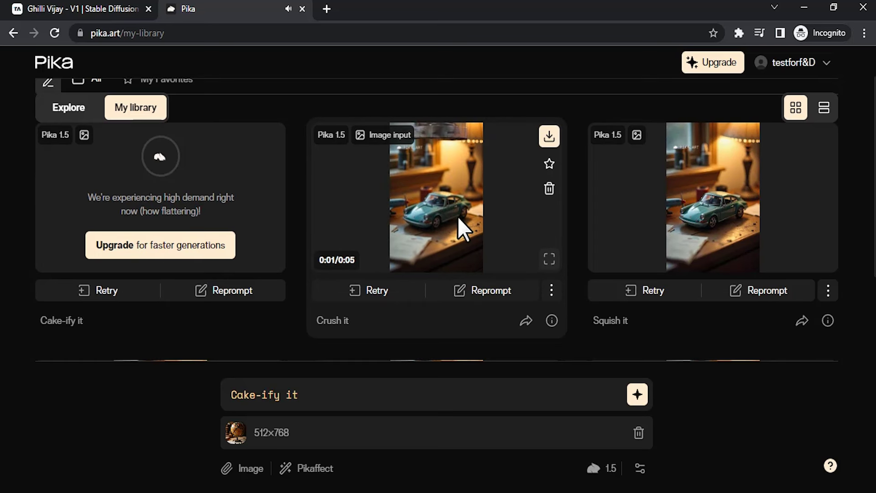
{"action": "left_click", "coordinate": [549, 259]}
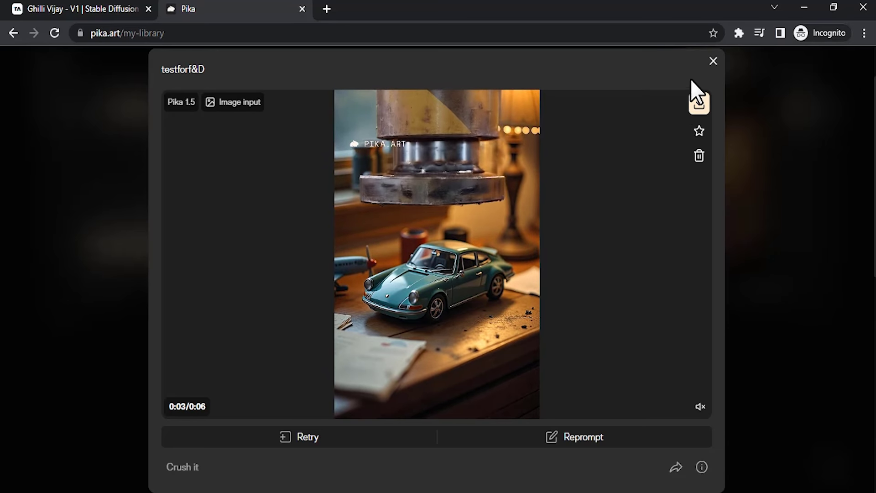
{"action": "left_click", "coordinate": [712, 62]}
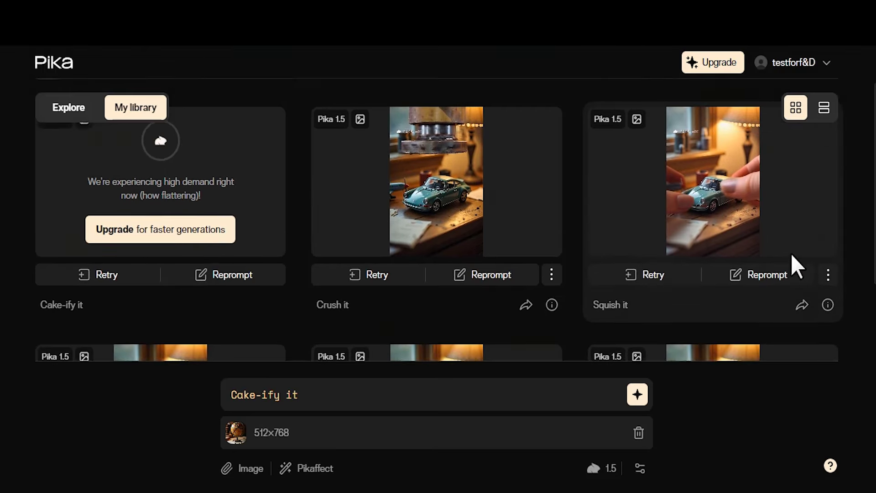
{"action": "left_click", "coordinate": [790, 254]}
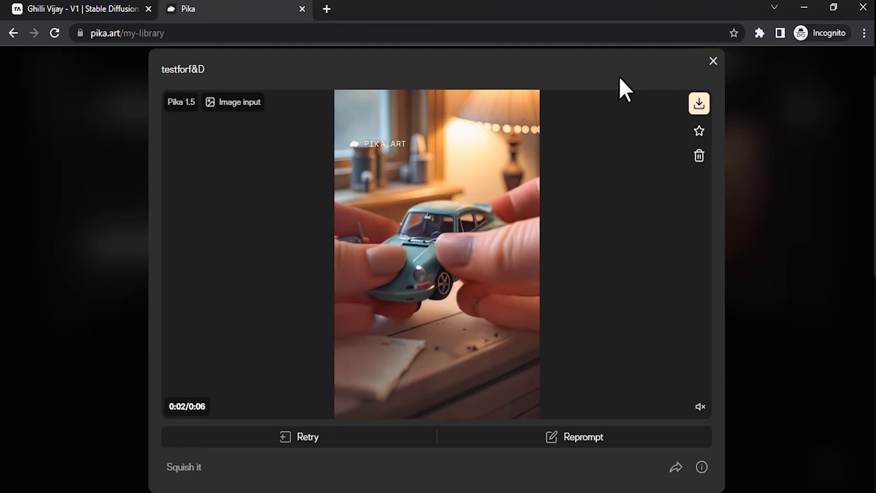
{"action": "left_click", "coordinate": [712, 61]}
{"action": "scroll", "coordinate": [358, 267], "scroll_direction": "down", "scroll_amount": 1}
{"action": "scroll", "coordinate": [347, 256], "scroll_direction": "down", "scroll_amount": 1}
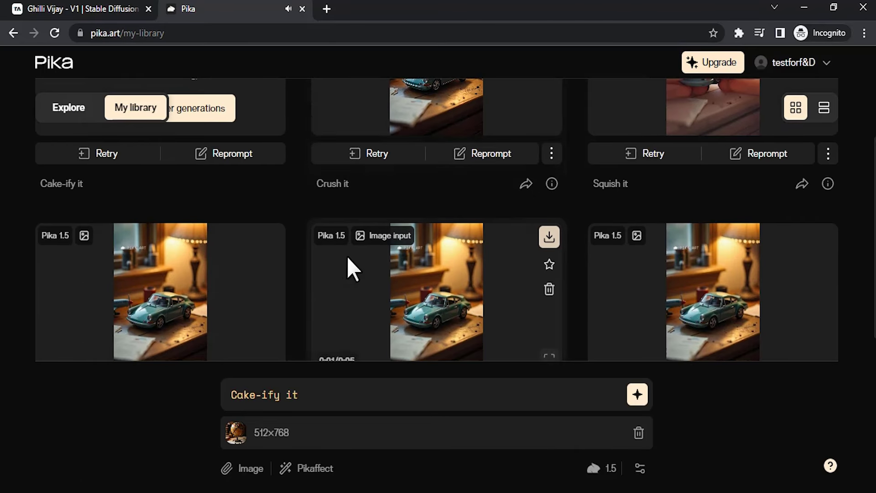
{"action": "scroll", "coordinate": [348, 256], "scroll_direction": "down", "scroll_amount": 2}
{"action": "scroll", "coordinate": [247, 239], "scroll_direction": "up", "scroll_amount": 1}
Step: Enlarge the Explode it, Melt it and Inflate it videos in turn, closing each
{"action": "left_click", "coordinate": [270, 291]}
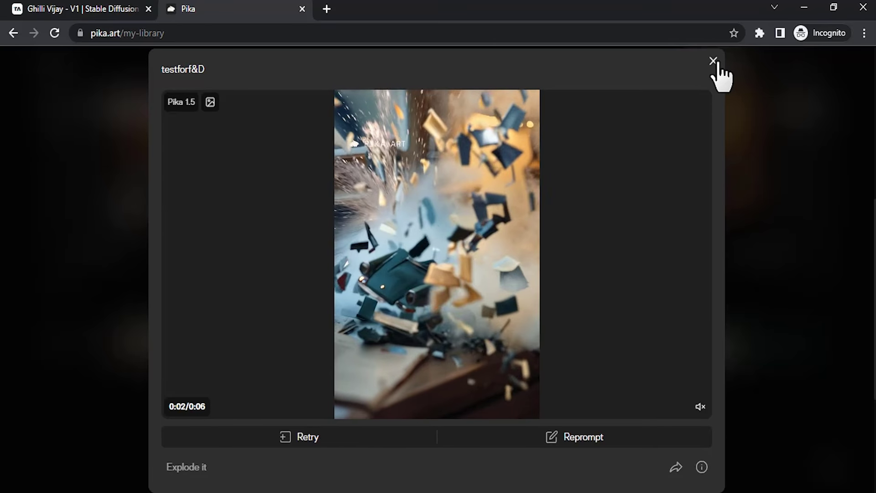
{"action": "left_click", "coordinate": [714, 61]}
{"action": "left_click", "coordinate": [424, 280]}
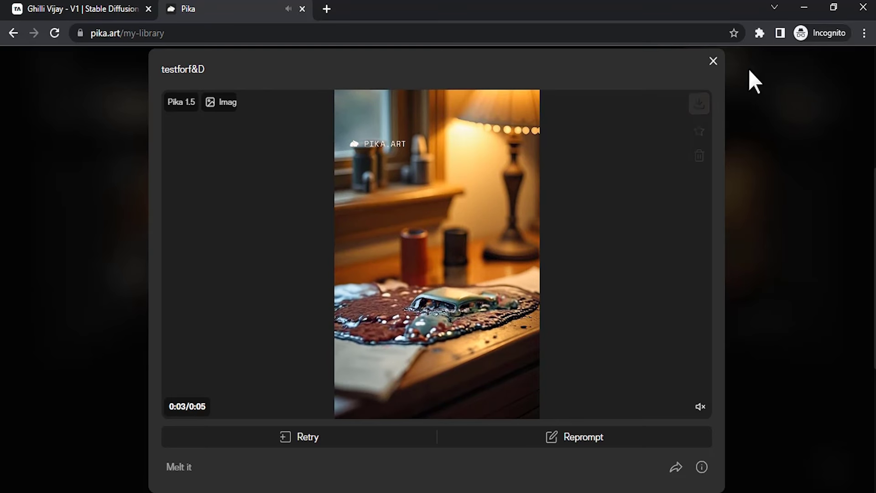
{"action": "left_click", "coordinate": [713, 61]}
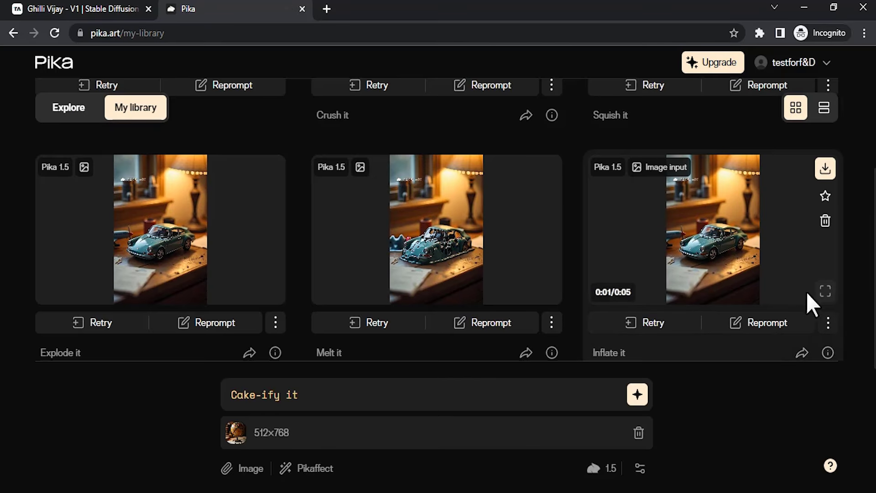
{"action": "left_click", "coordinate": [824, 292]}
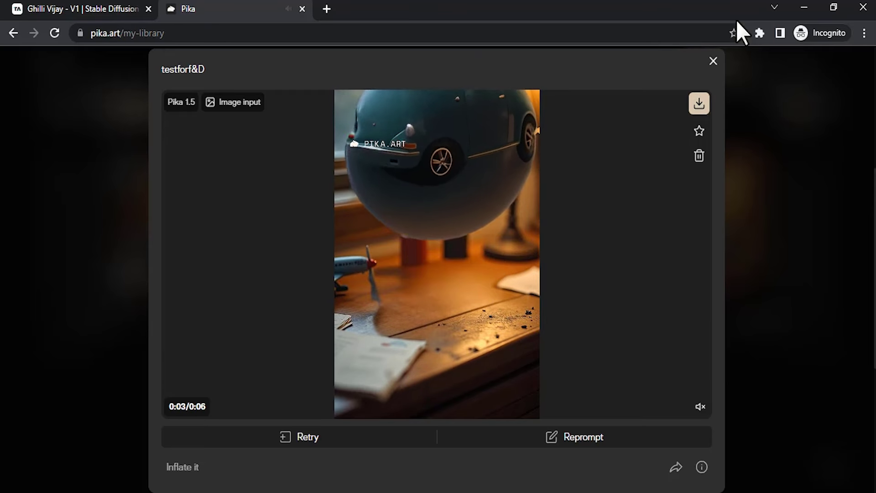
{"action": "left_click", "coordinate": [714, 61]}
{"action": "scroll", "coordinate": [185, 306], "scroll_direction": "up", "scroll_amount": 4}
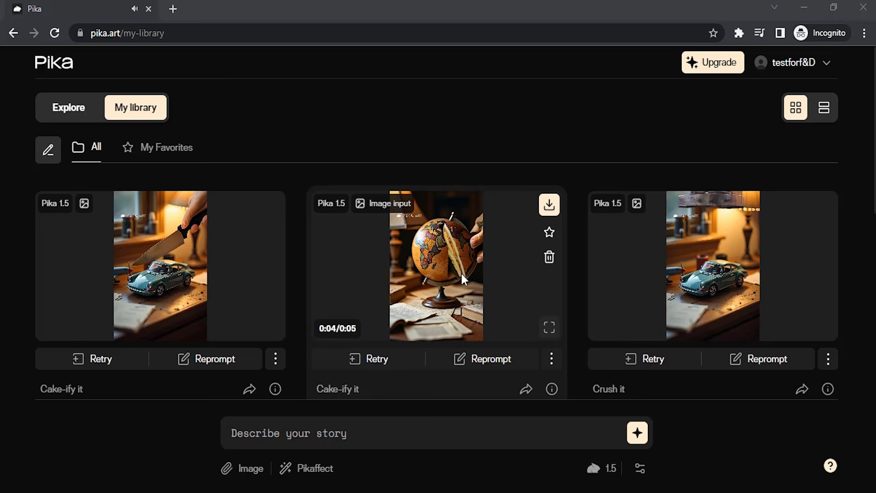
{"action": "scroll", "coordinate": [769, 254], "scroll_direction": "down", "scroll_amount": 2}
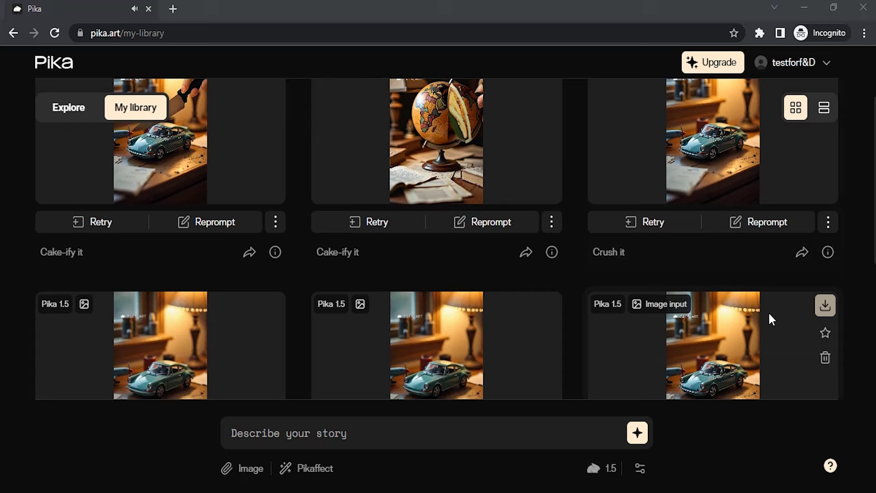
{"action": "scroll", "coordinate": [768, 319], "scroll_direction": "down", "scroll_amount": 2}
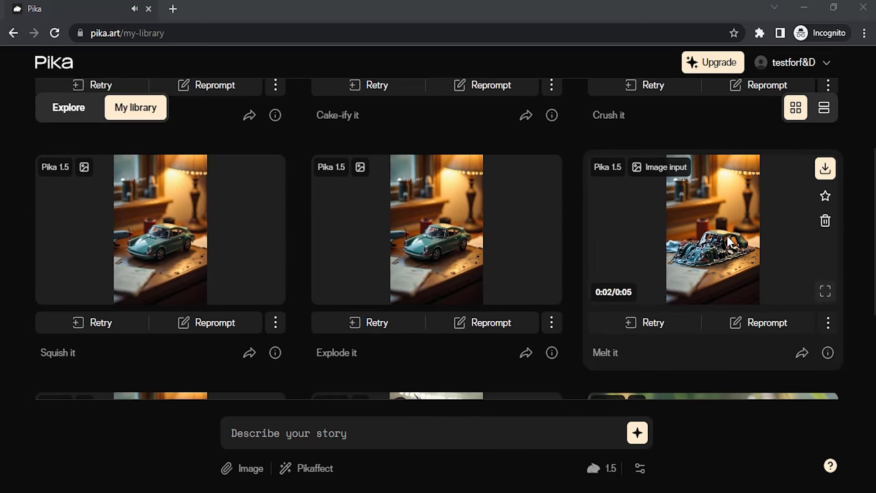
{"action": "scroll", "coordinate": [541, 243], "scroll_direction": "up", "scroll_amount": 2}
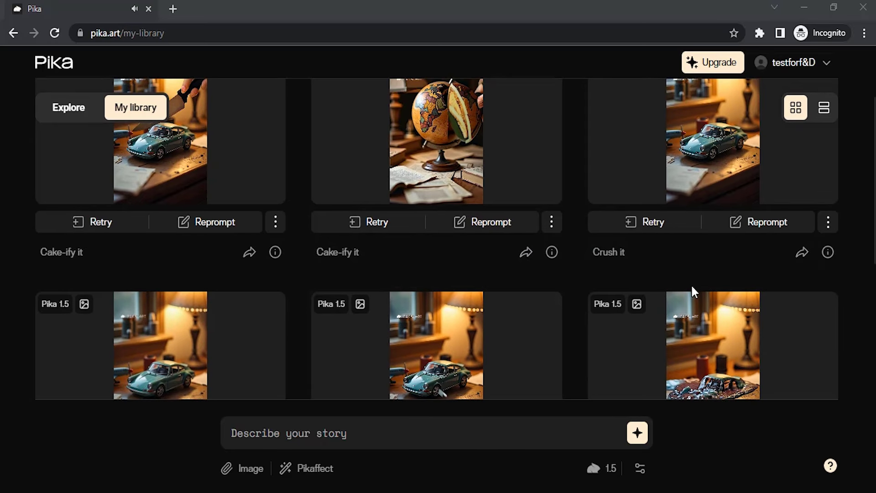
{"action": "scroll", "coordinate": [693, 267], "scroll_direction": "up", "scroll_amount": 1}
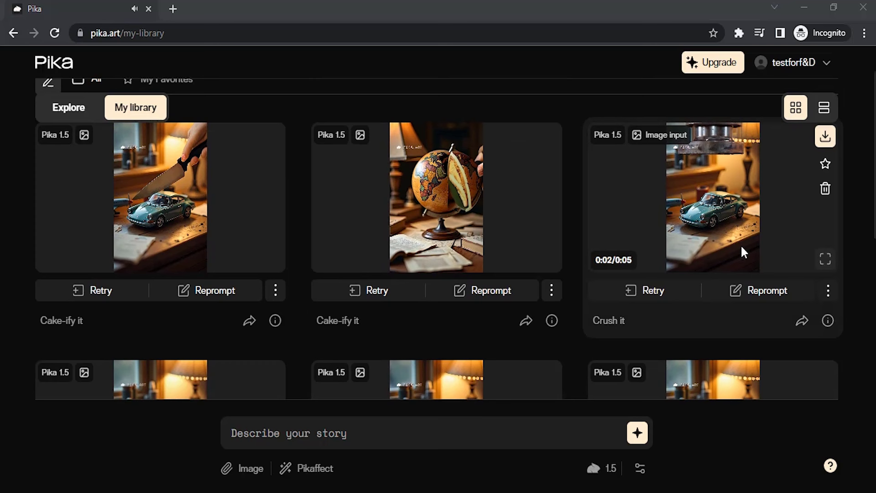